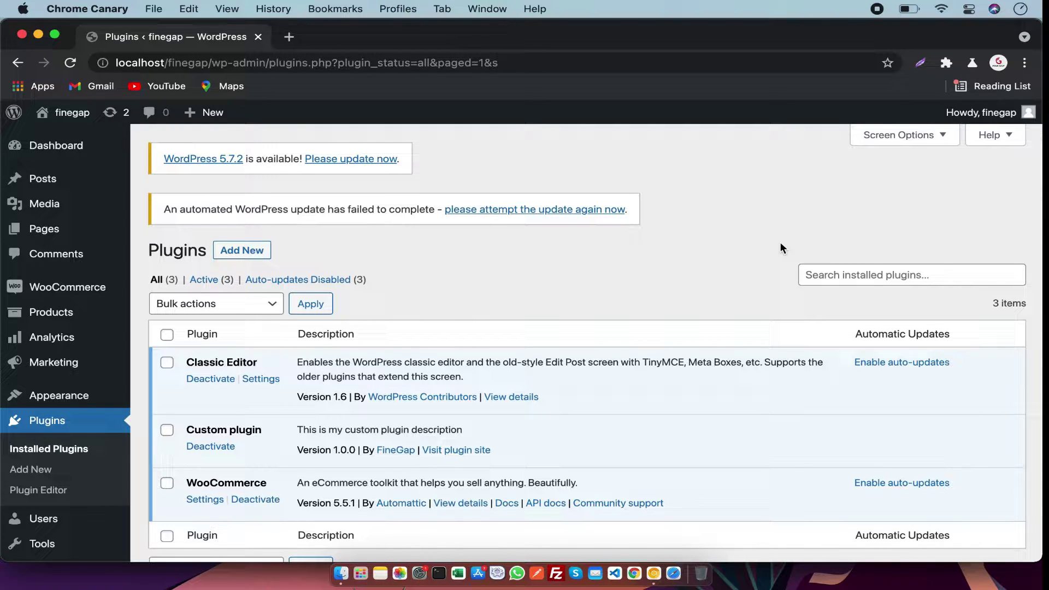
# Step: Search the plugin directory for "wp all in one migration", and install and activate All-in-One WP Migration
pyautogui.click(46, 470)
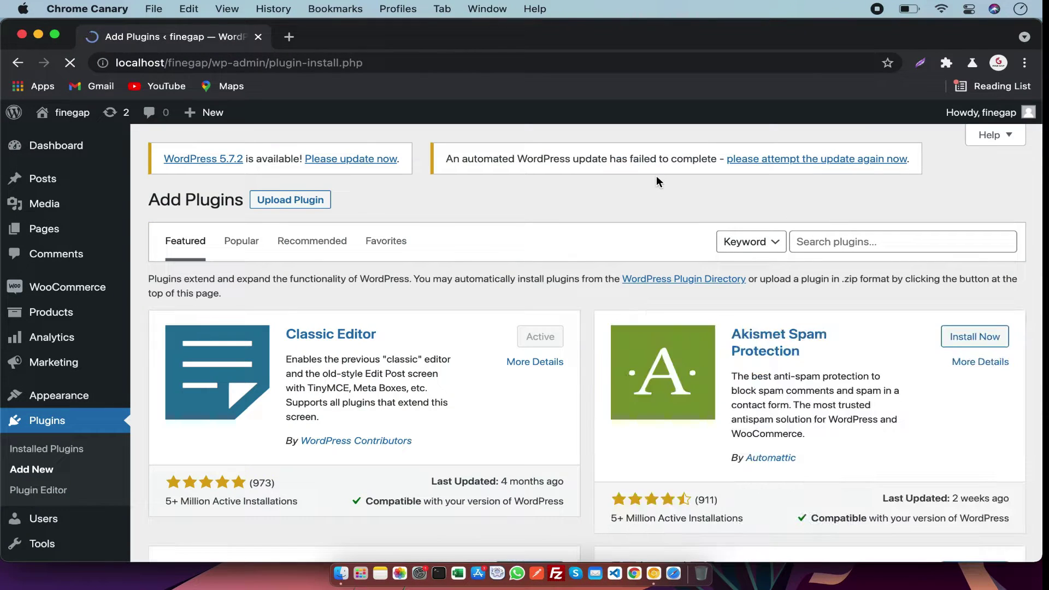
pyautogui.click(846, 240)
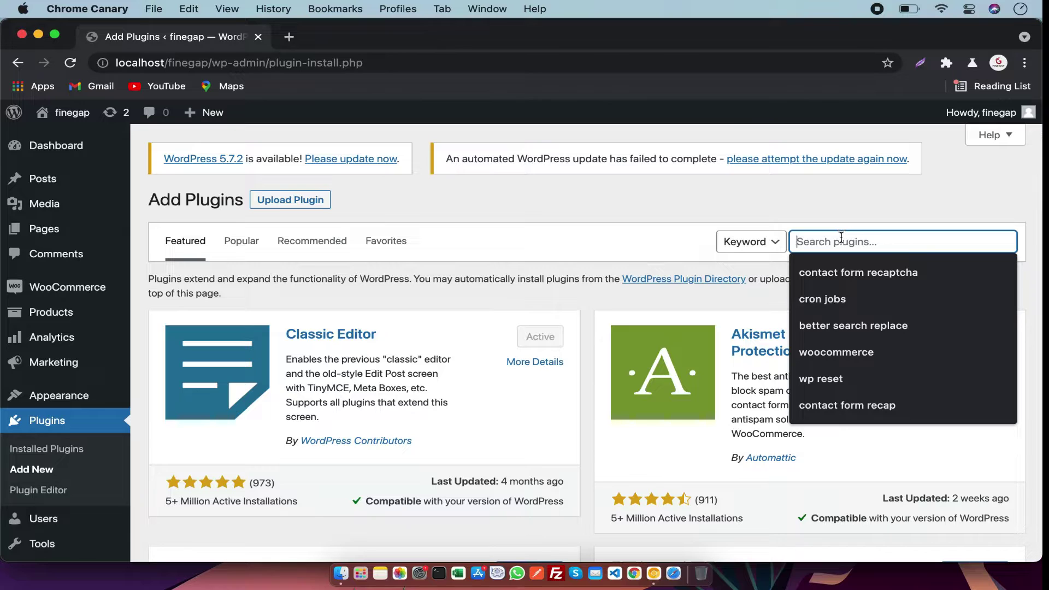
pyautogui.write('wp')
pyautogui.press('Down')
pyautogui.press('Return')
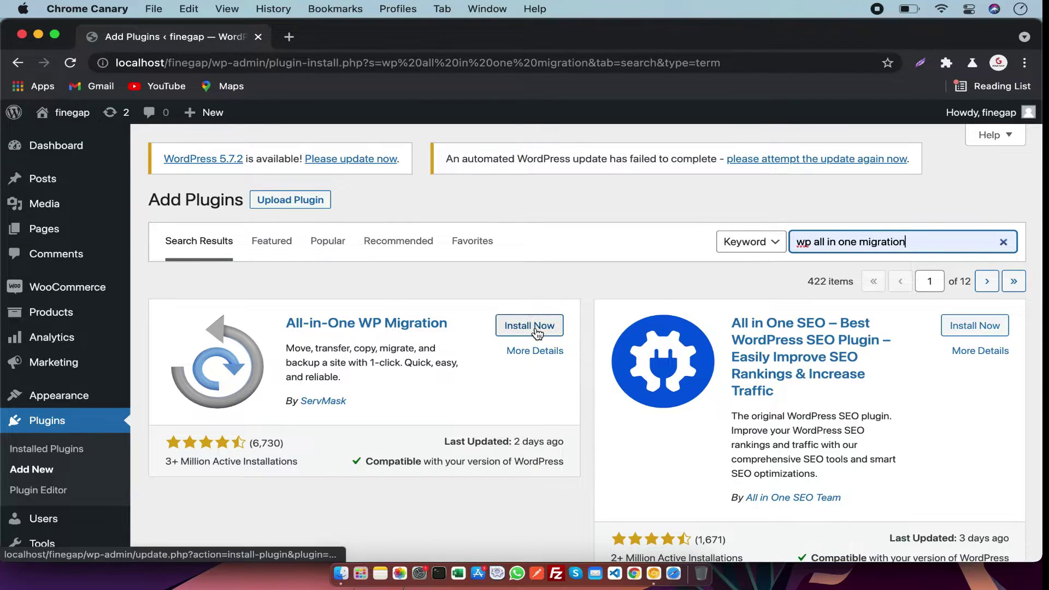
pyautogui.click(538, 328)
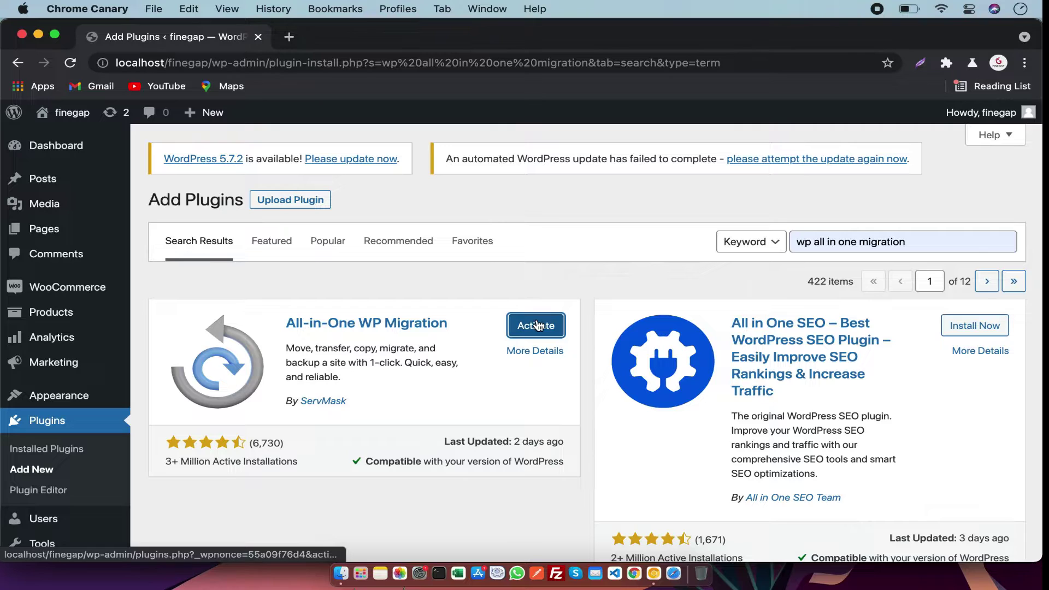
pyautogui.click(537, 326)
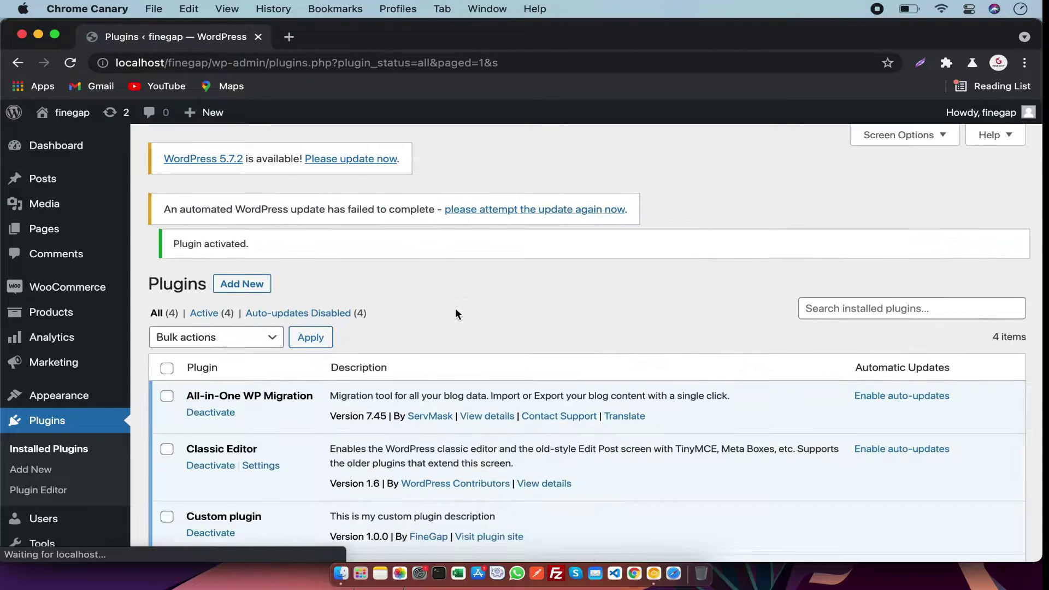
# Step: Export the site to a file with All-in-One WP Migration and download the resulting backup archive
pyautogui.scroll(-5, 328, 394)
pyautogui.moveTo(98, 481)
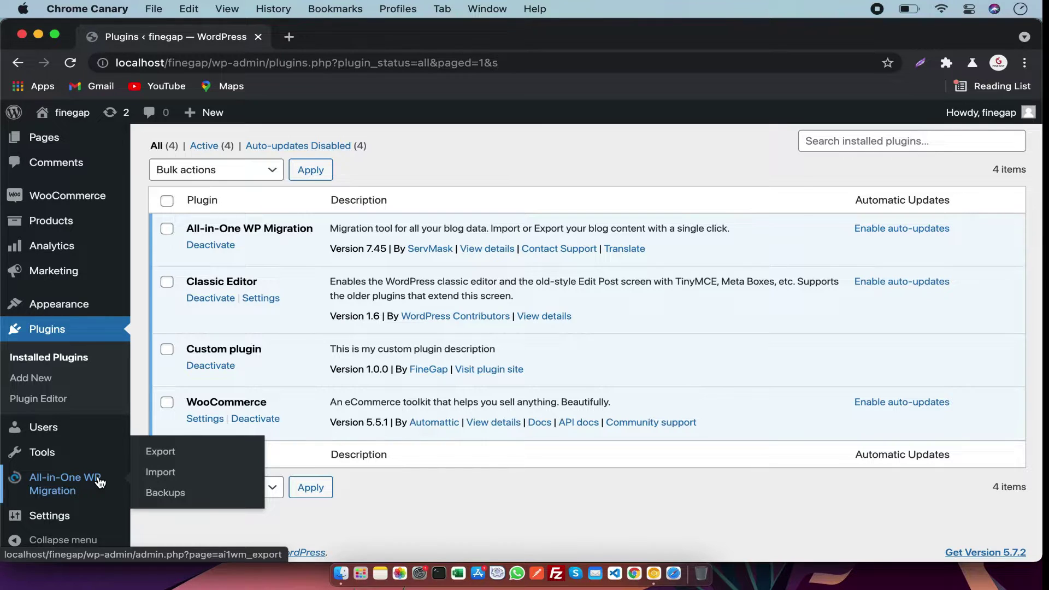
pyautogui.click(181, 459)
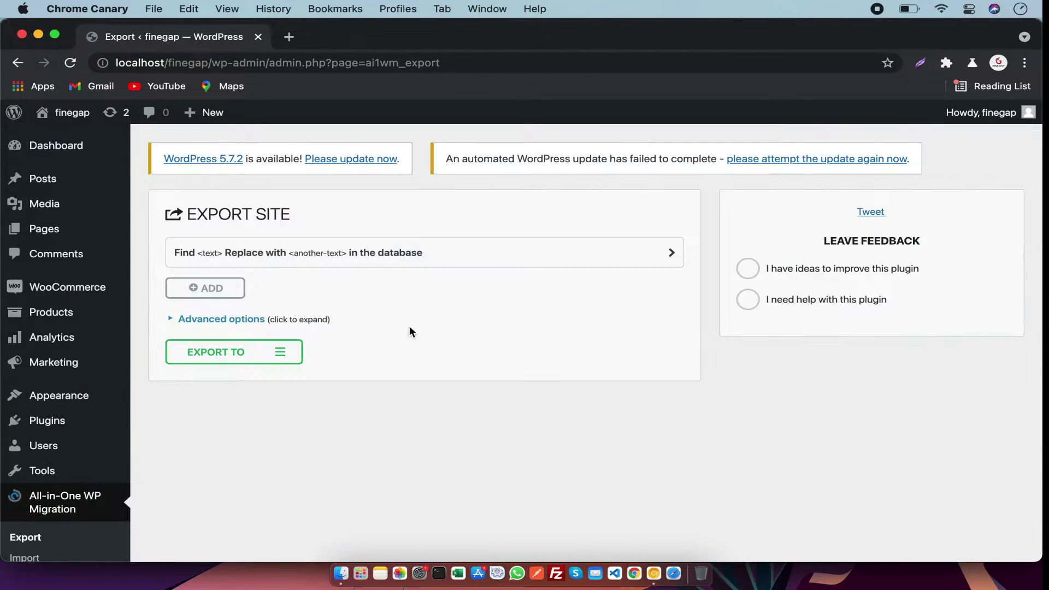
pyautogui.click(266, 355)
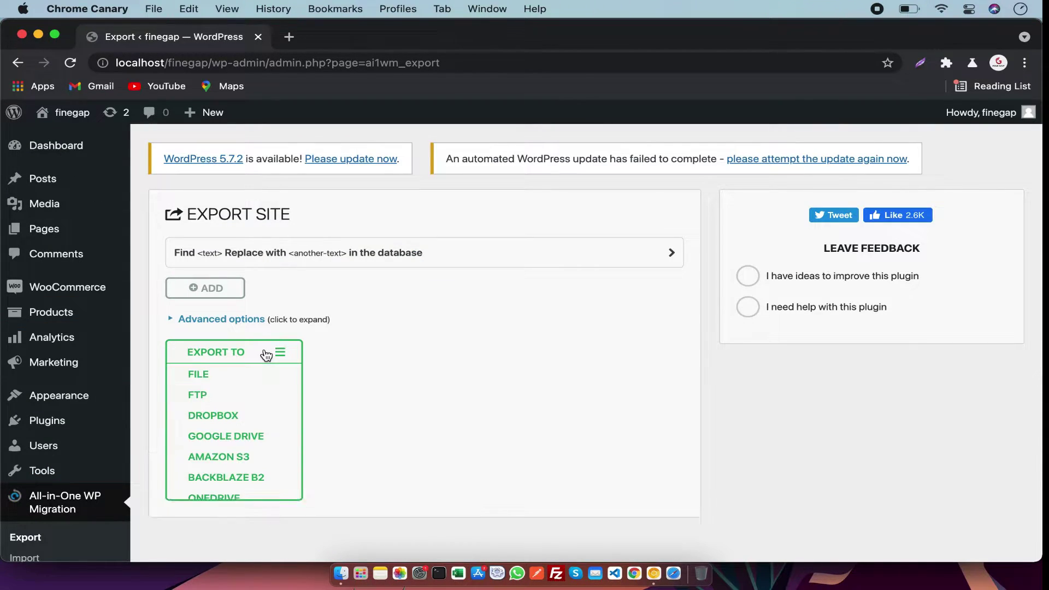
pyautogui.click(225, 376)
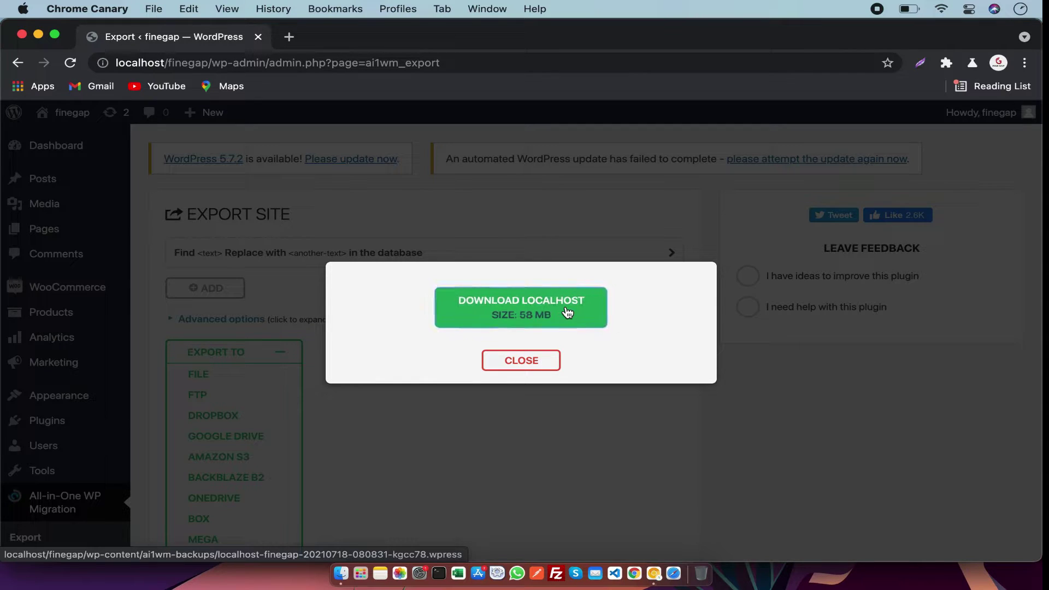
pyautogui.click(608, 307)
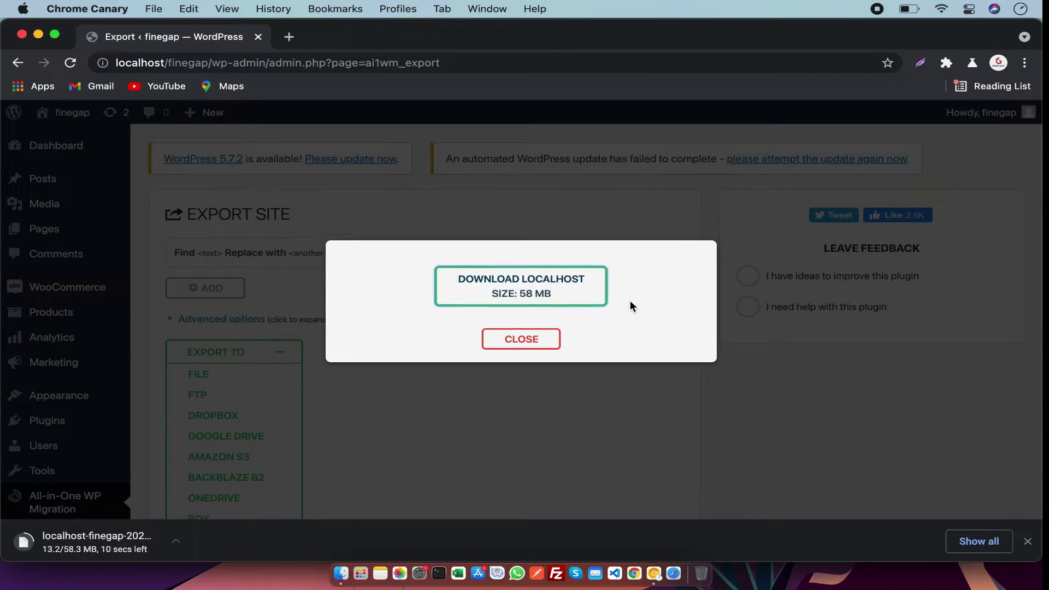
pyautogui.click(551, 337)
pyautogui.scroll(-5, 293, 398)
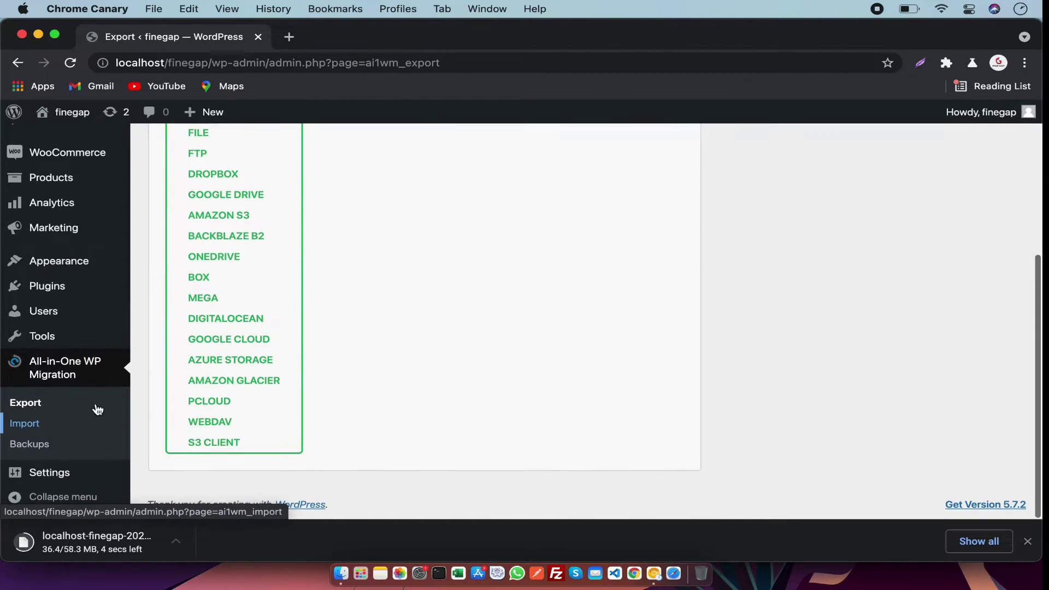
pyautogui.click(47, 446)
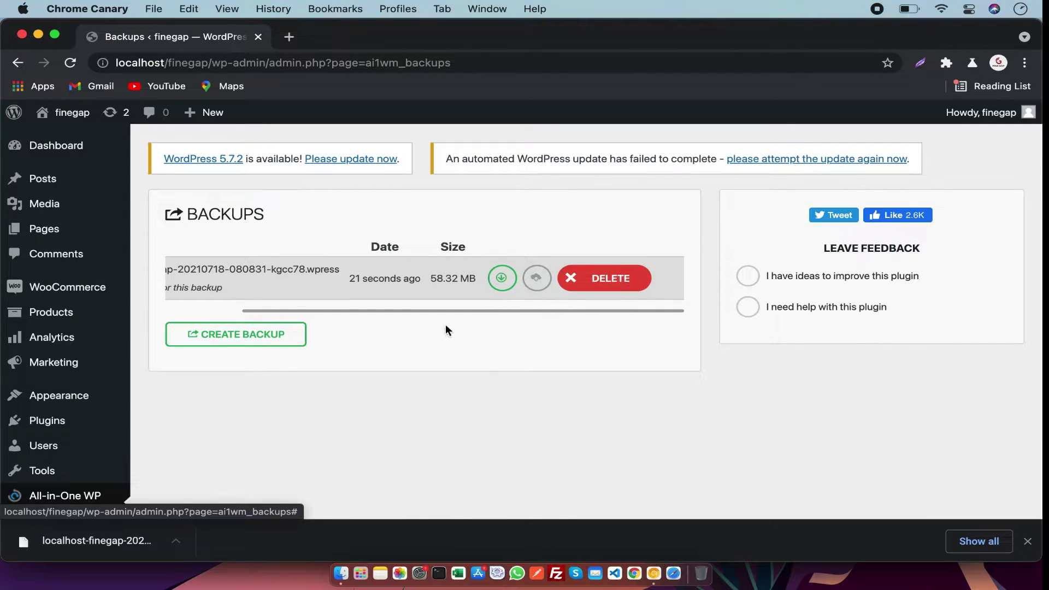
pyautogui.click(272, 327)
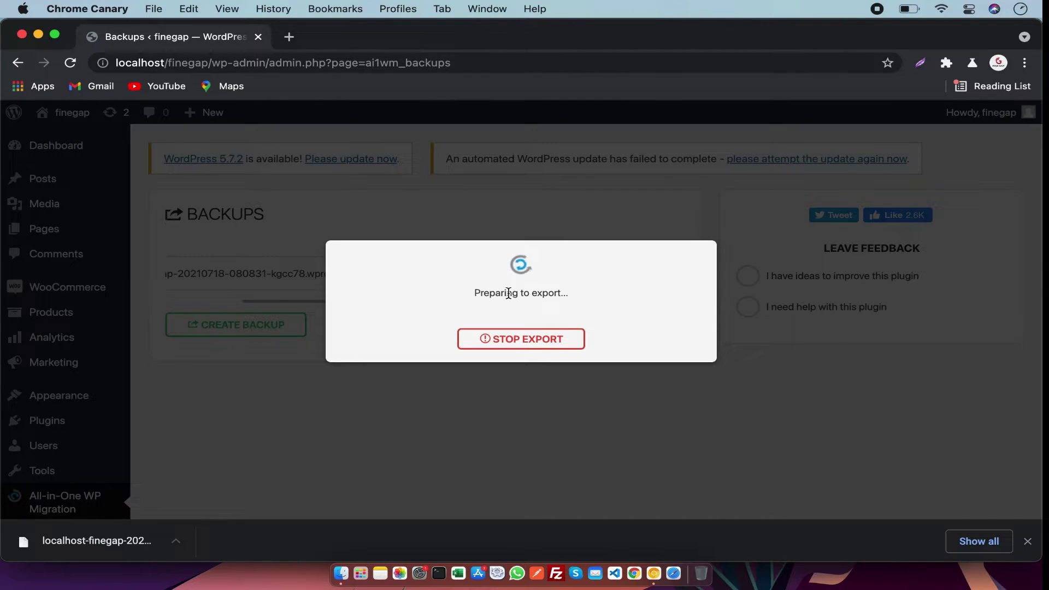
pyautogui.moveTo(568, 293); pyautogui.dragTo(477, 290)
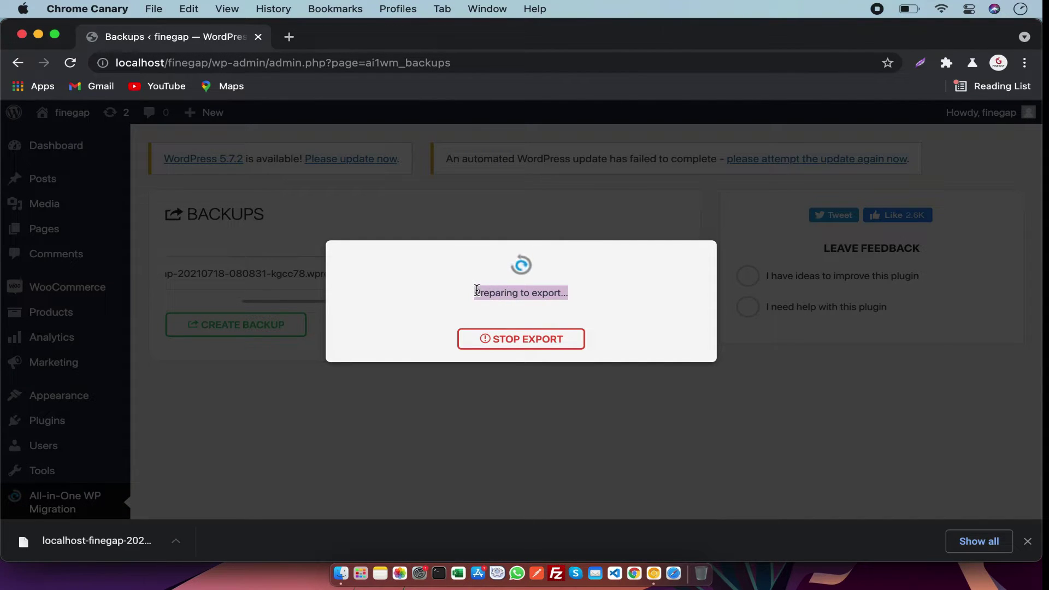
pyautogui.click(513, 339)
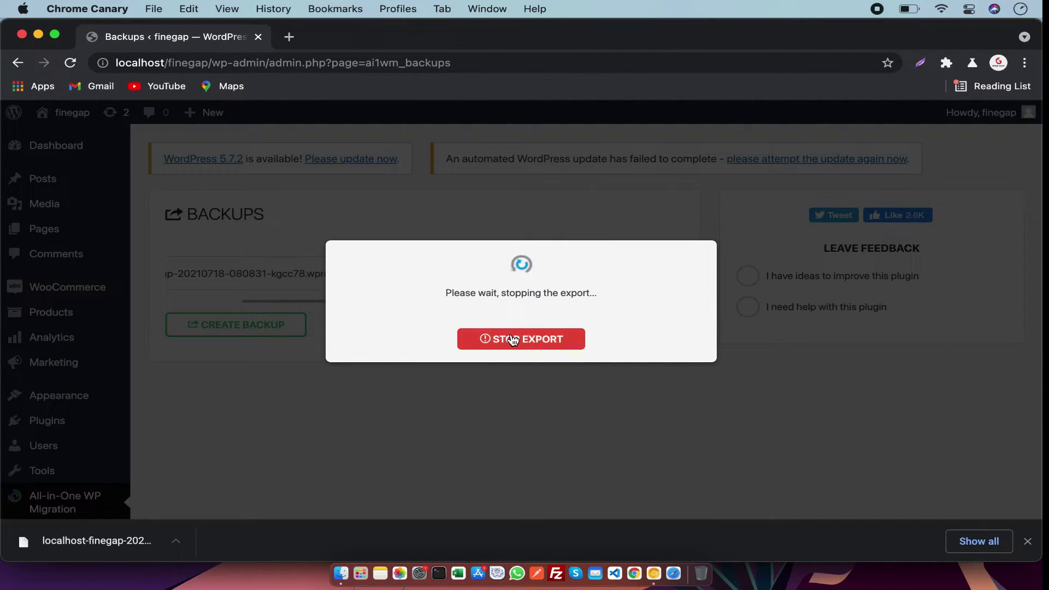
# Step: Open the All-in-One WP Migration import page and view the available import sources
pyautogui.scroll(-3, 133, 398)
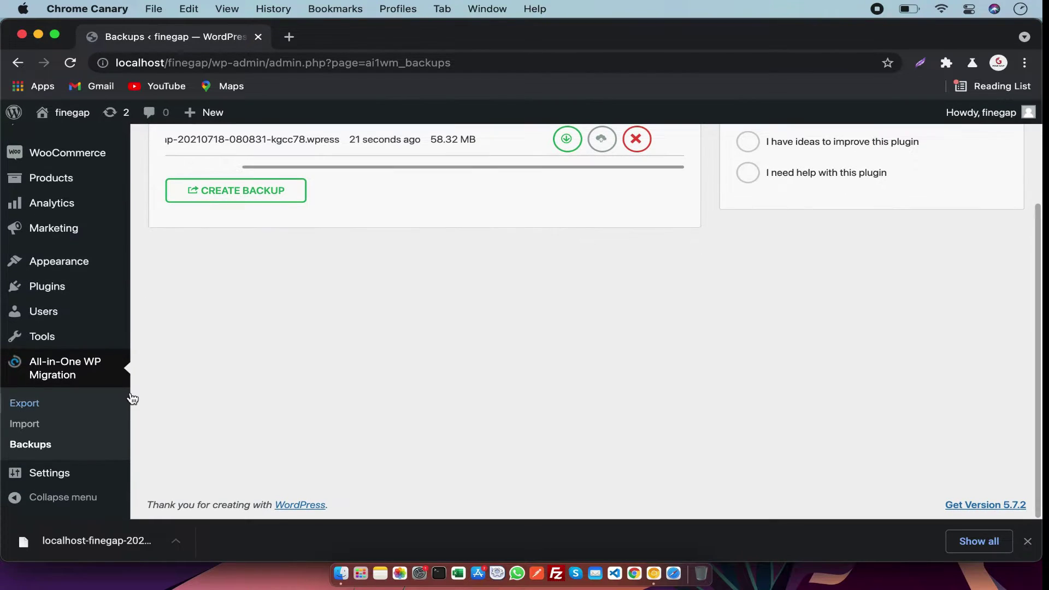
pyautogui.click(54, 424)
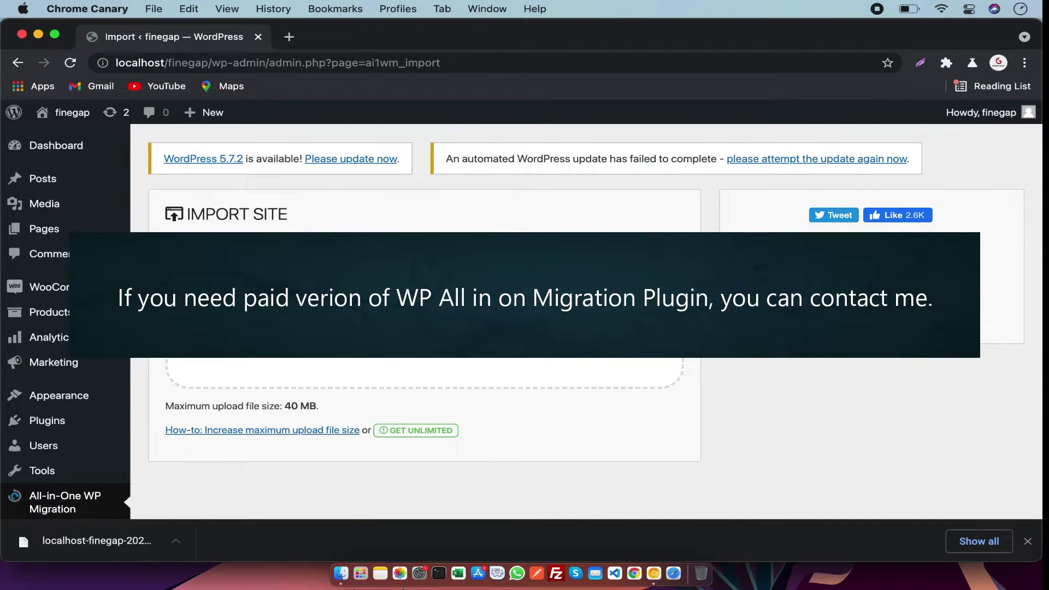
pyautogui.click(424, 341)
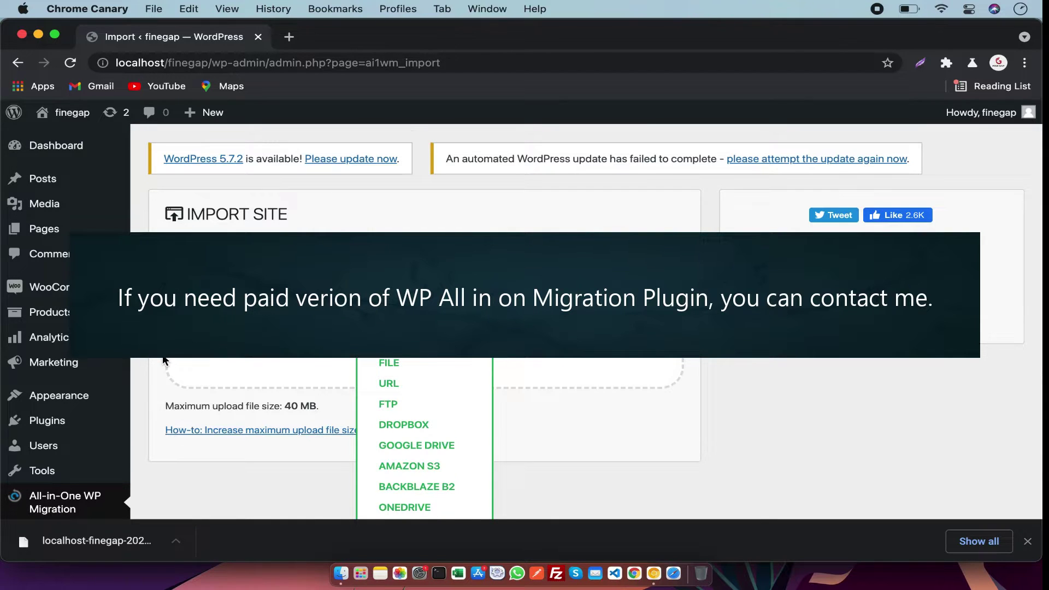
# Step: Upload all-in-one-wp-migration-unlimited-extension.zip from Documents as a new plugin in a separate browser tab, install it and activate it
pyautogui.scroll(-3, 164, 361)
pyautogui.keyDown('super'); pyautogui.click(147, 314); pyautogui.keyUp('super')
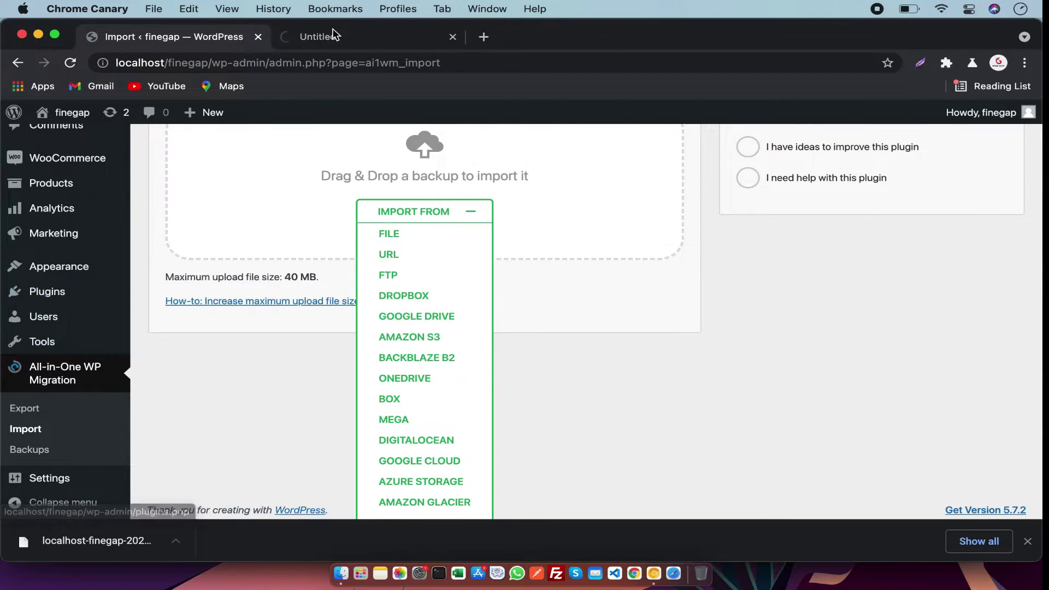
pyautogui.click(334, 35)
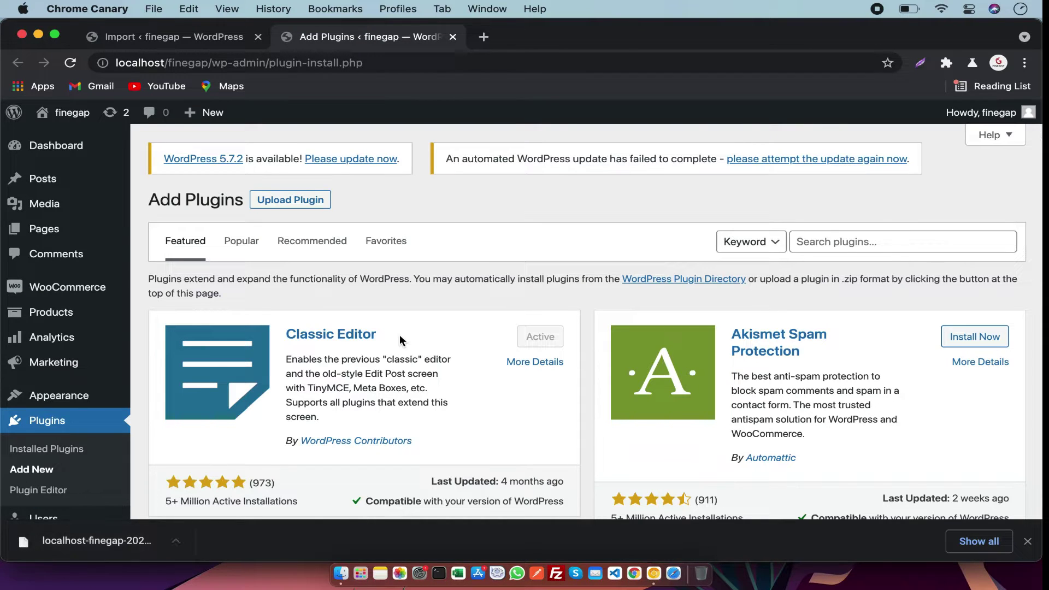
pyautogui.click(276, 203)
pyautogui.click(481, 335)
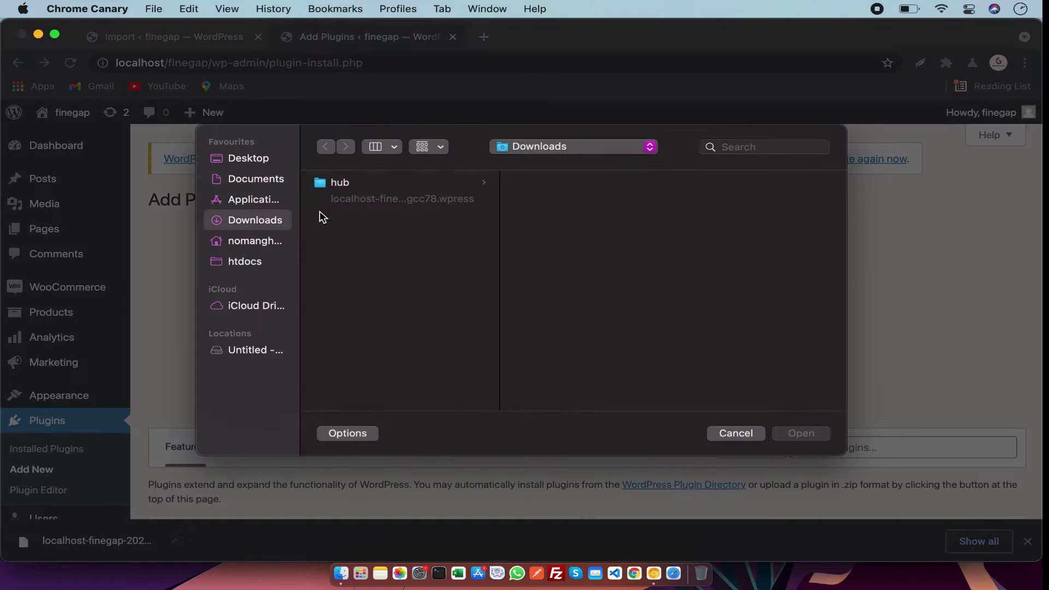
pyautogui.click(244, 181)
pyautogui.click(393, 184)
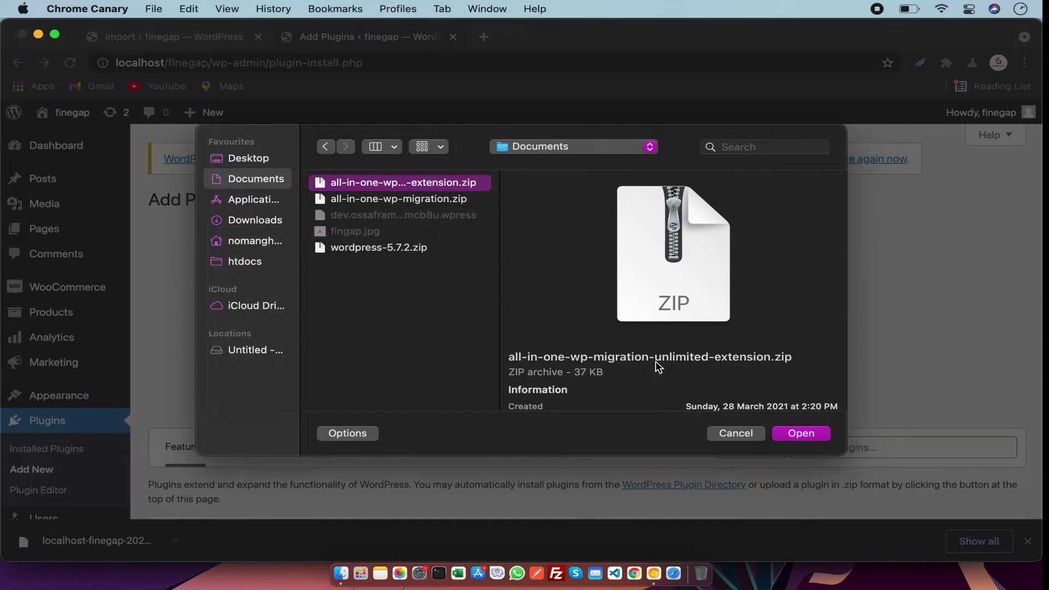
pyautogui.click(795, 432)
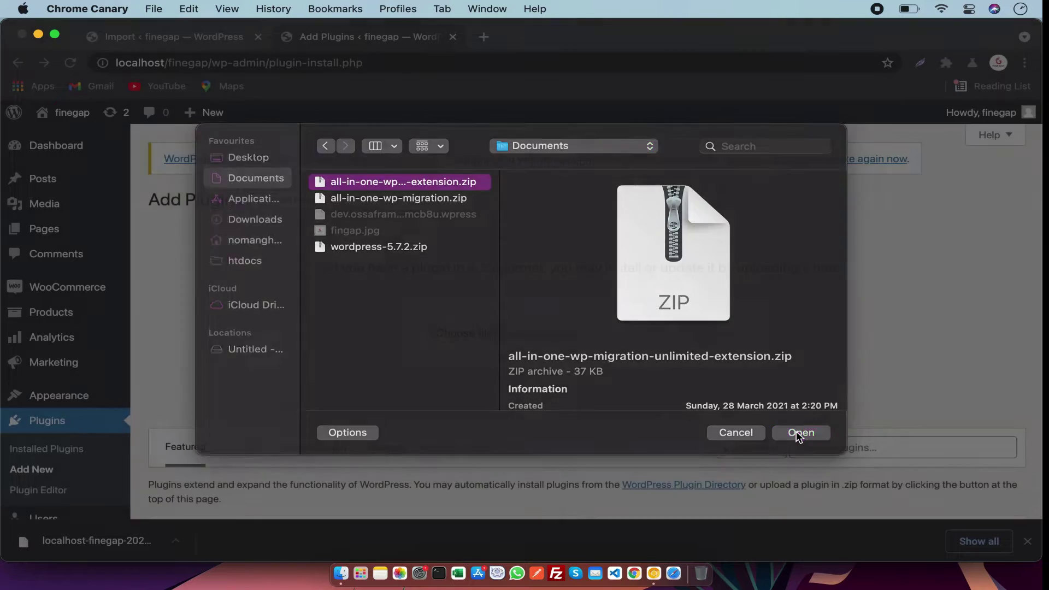
pyautogui.click(721, 338)
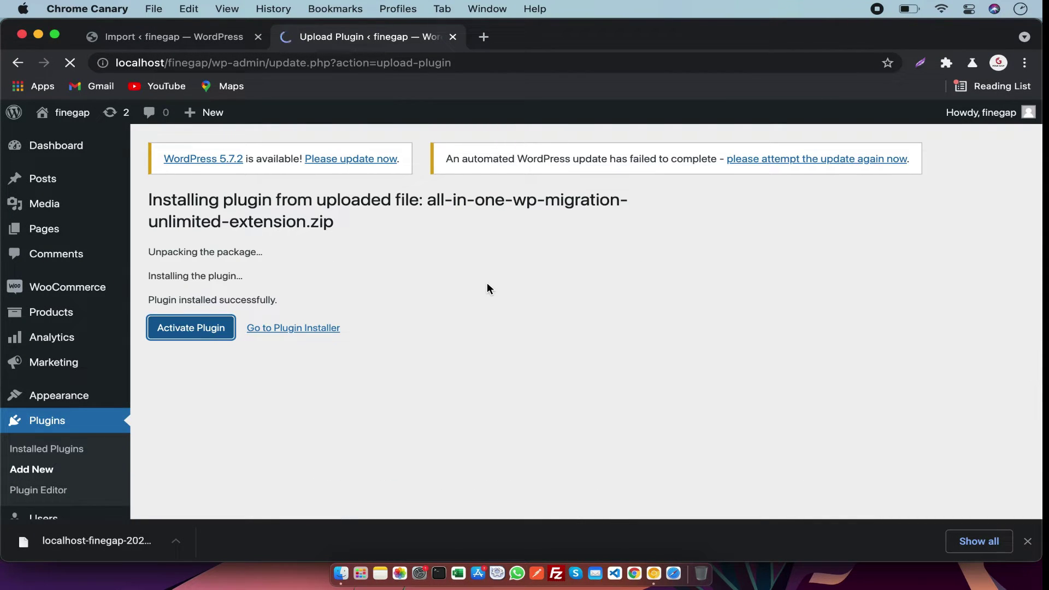
# Step: Check the All-in-One WP Migration Unlimited Extension for updates and update it to version 2.41
pyautogui.scroll(-5, 705, 204)
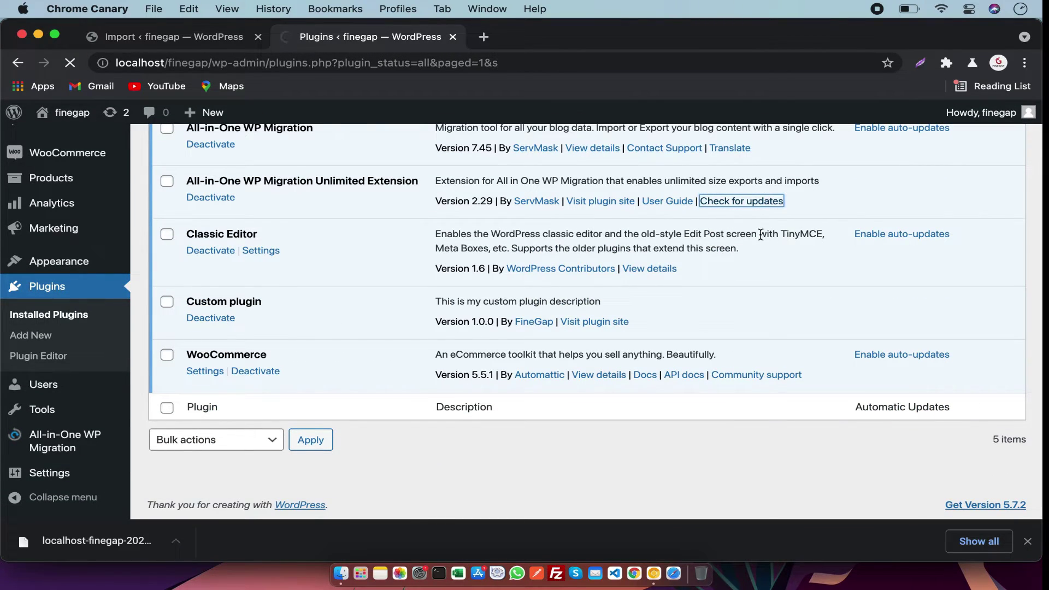
pyautogui.scroll(1, 760, 235)
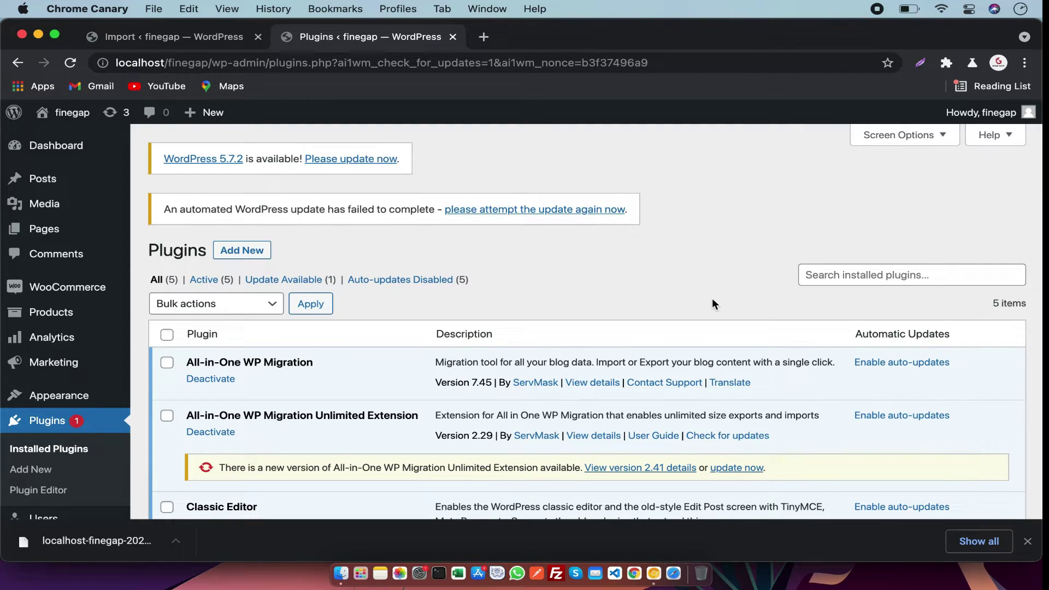
pyautogui.scroll(-3, 713, 301)
pyautogui.click(737, 374)
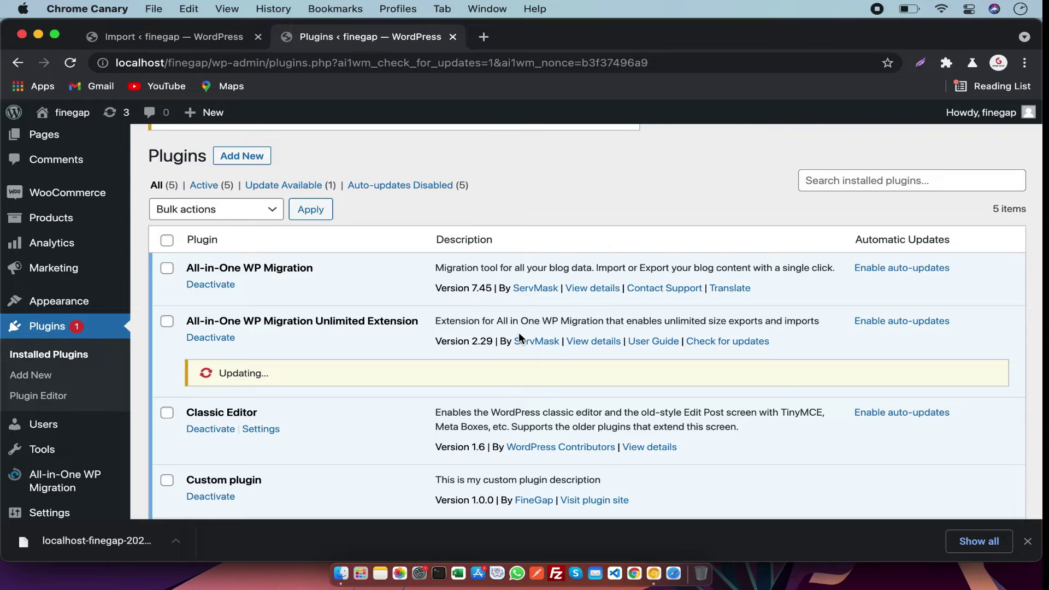
# Step: Import the exported localhost-finegap .wpress backup file from Downloads into the site, approving the restore and finishing the import
pyautogui.moveTo(77, 481)
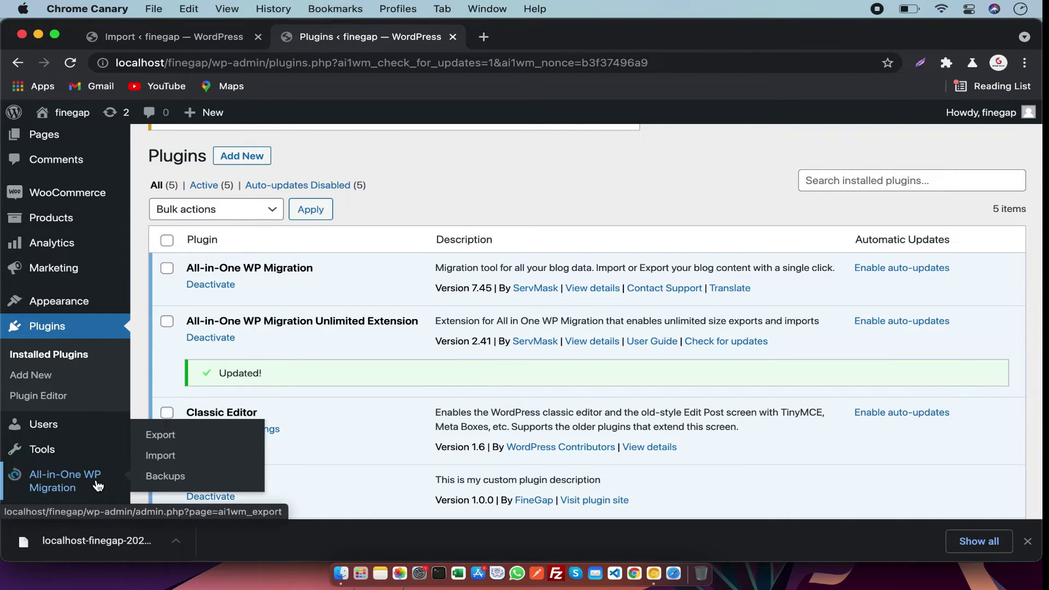
pyautogui.click(174, 457)
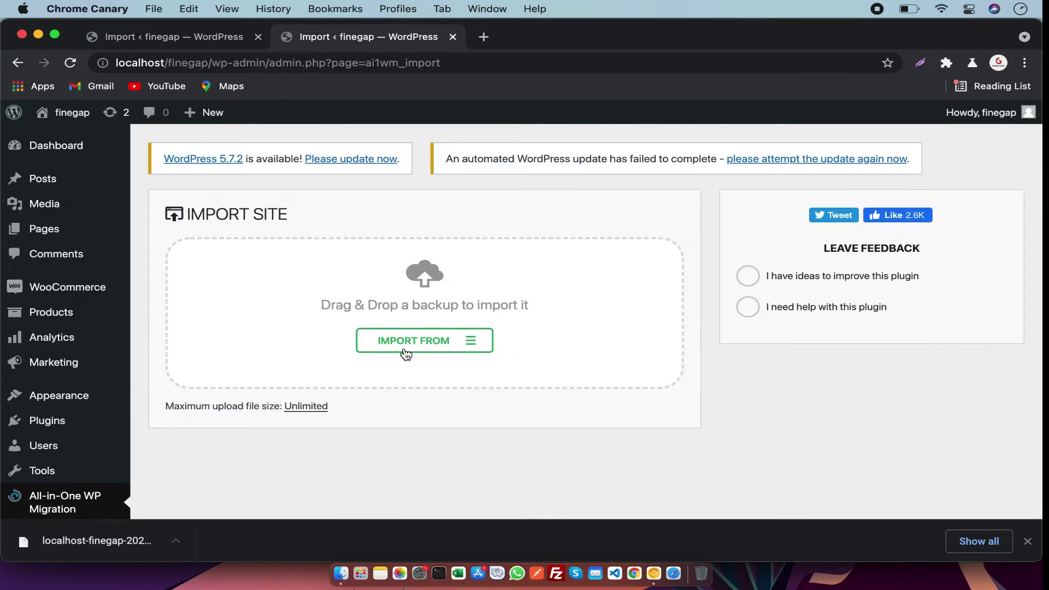
pyautogui.click(432, 343)
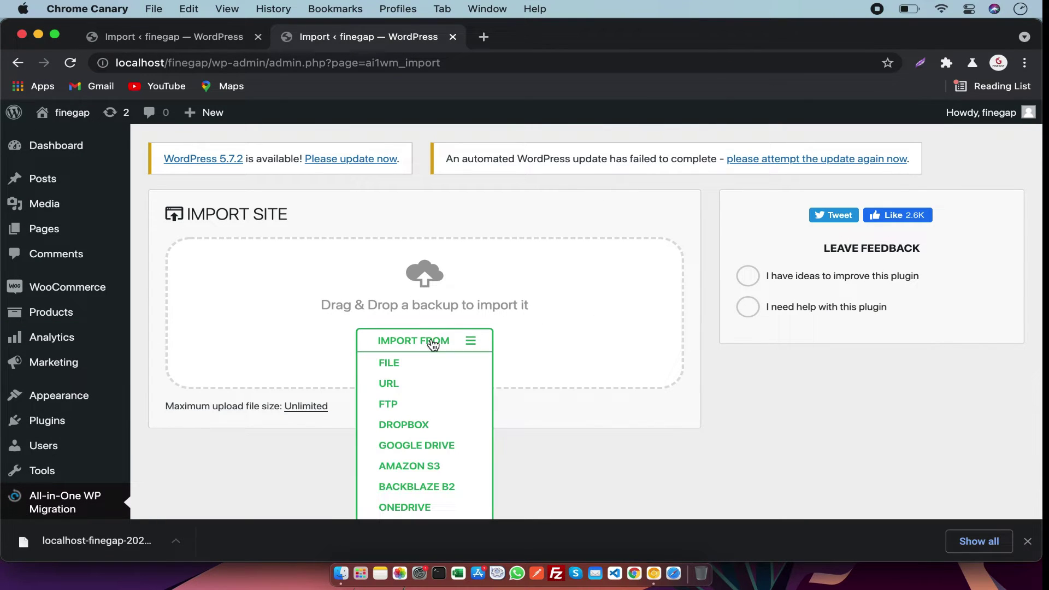
pyautogui.click(403, 362)
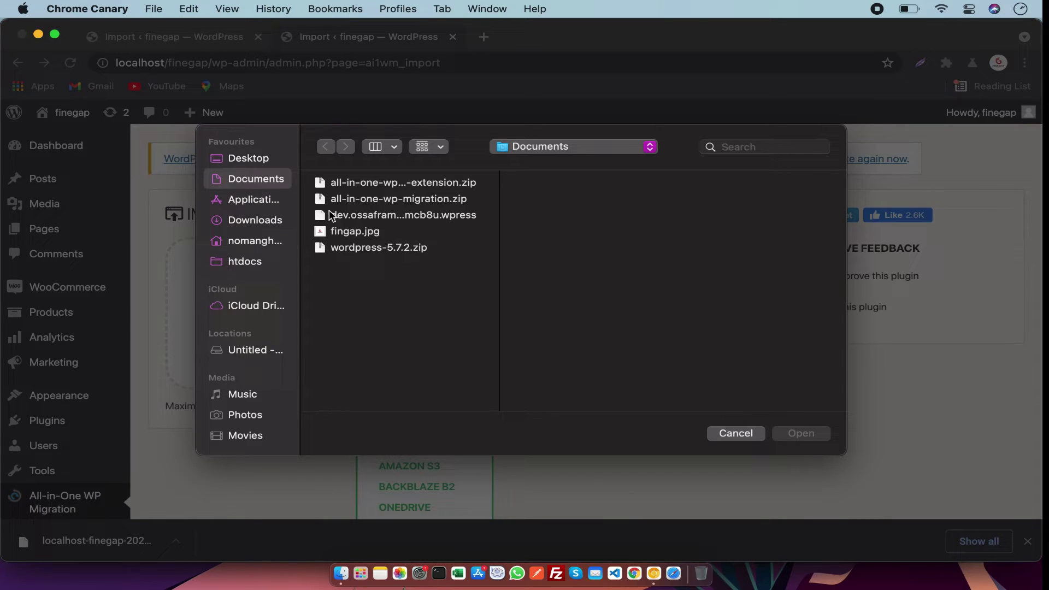
pyautogui.click(255, 220)
pyautogui.click(376, 200)
pyautogui.press('Return')
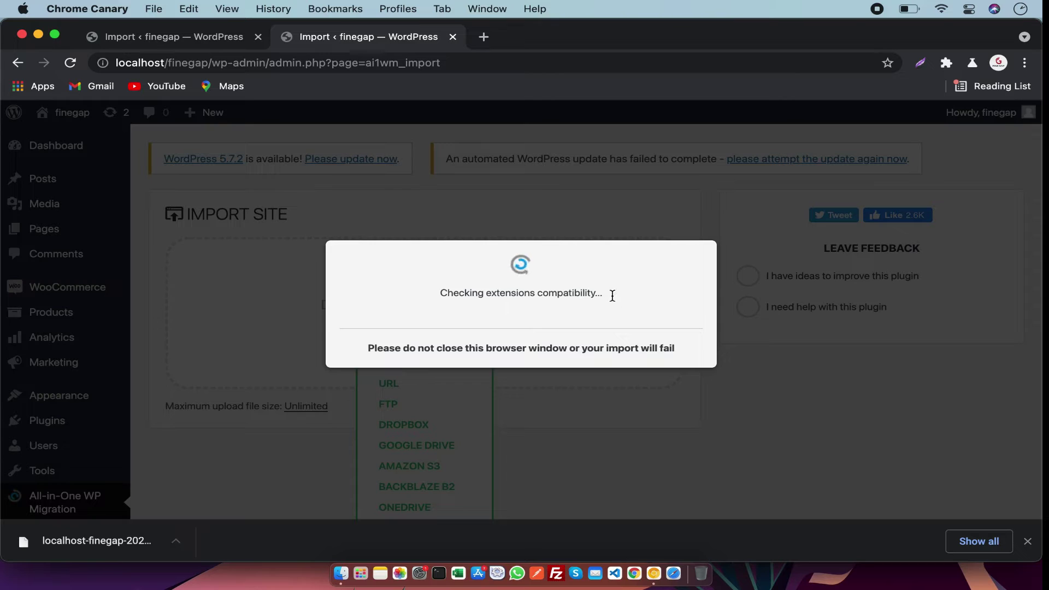
pyautogui.click(641, 359)
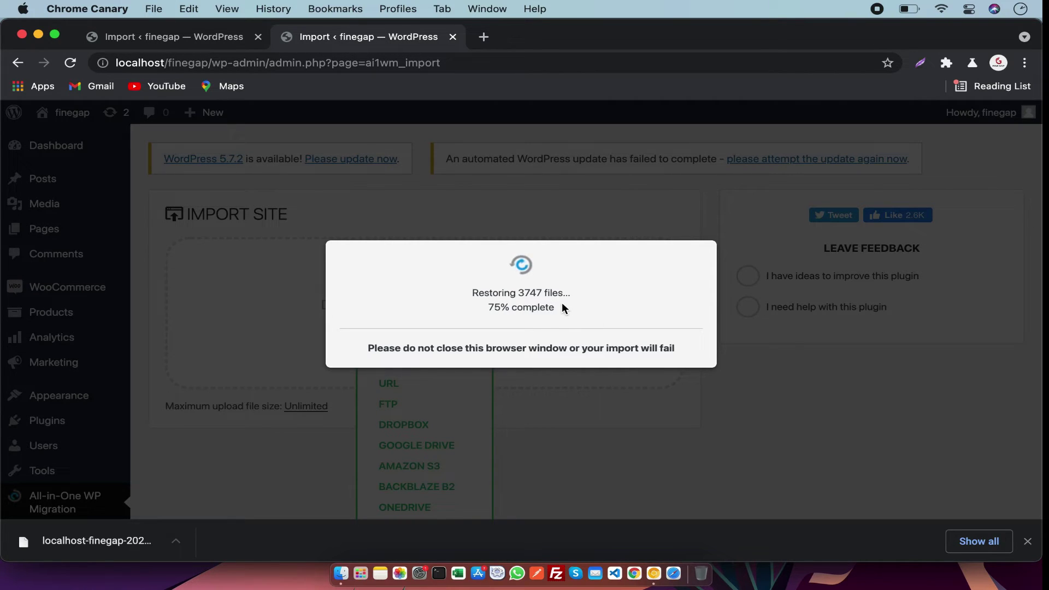
pyautogui.moveTo(562, 303); pyautogui.dragTo(461, 297)
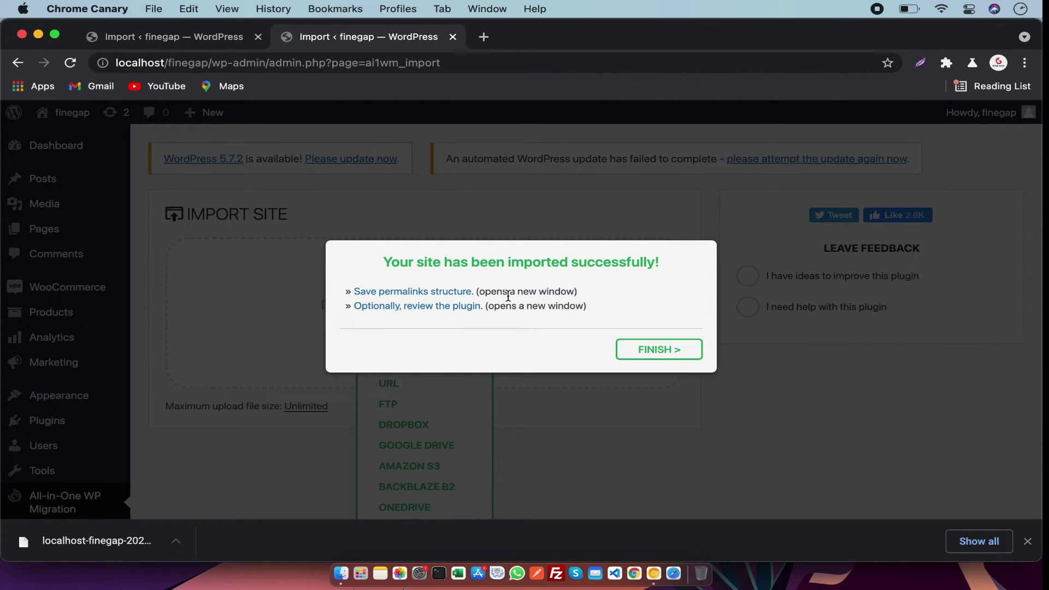
pyautogui.click(629, 354)
# Step: Set the site's permalink structure to Post name and save the permalink settings
pyautogui.scroll(-5, 602, 437)
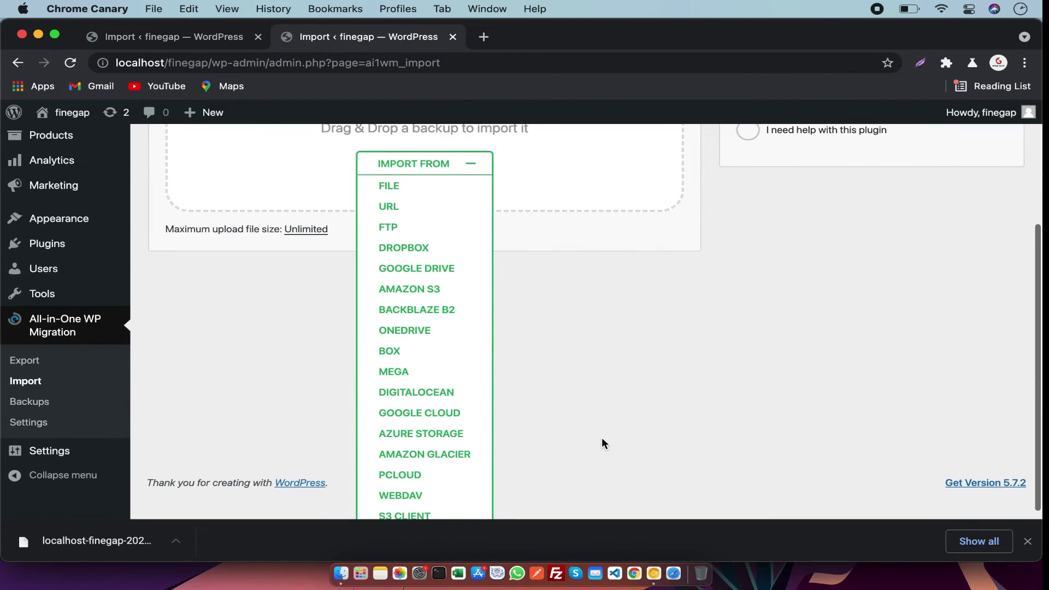
pyautogui.moveTo(82, 453)
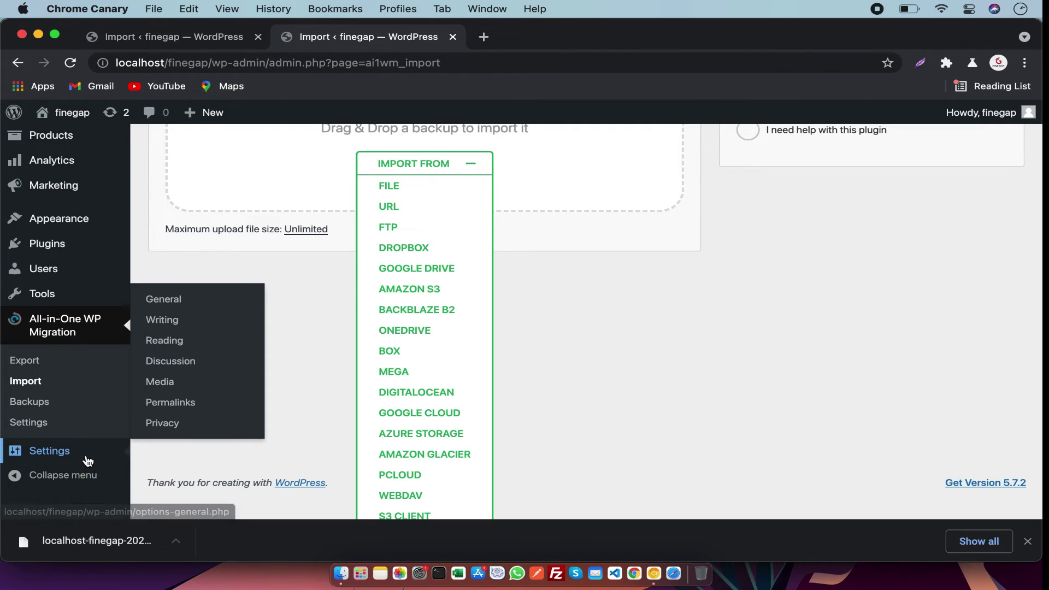
pyautogui.click(181, 402)
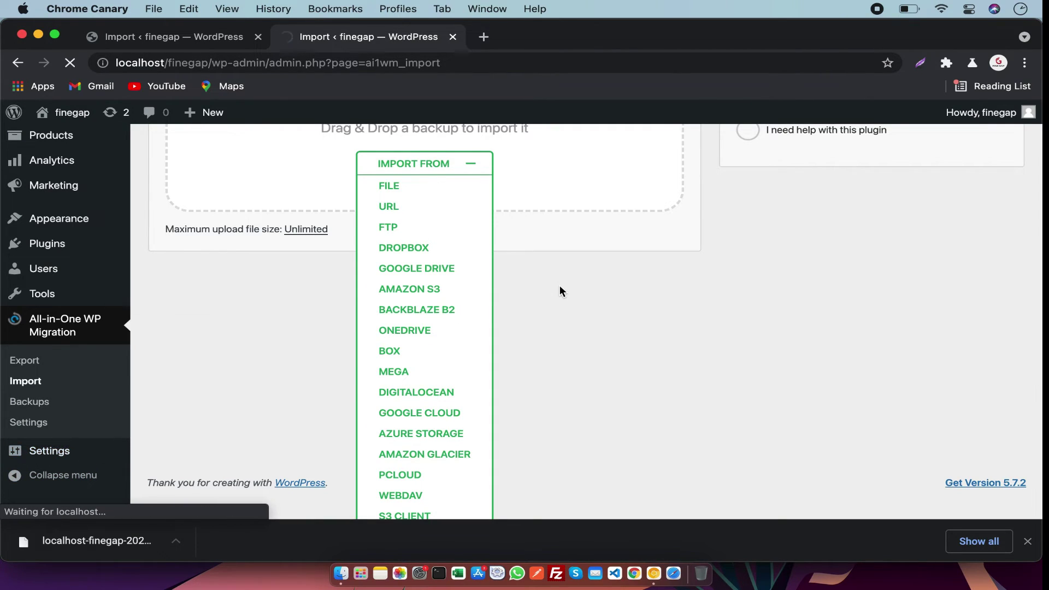
pyautogui.scroll(-5, 559, 292)
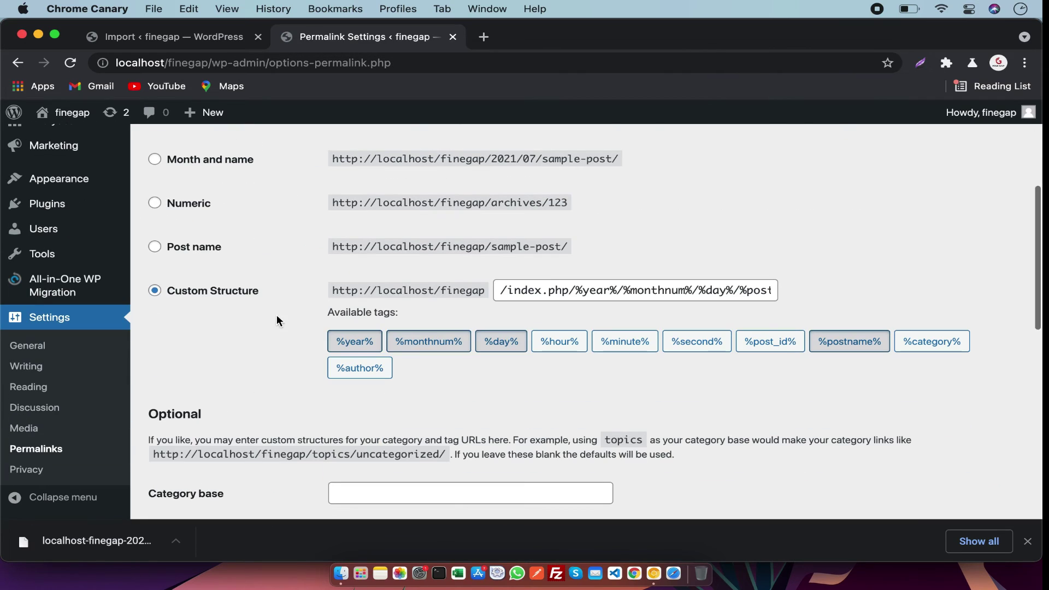
pyautogui.click(191, 246)
pyautogui.scroll(-5, 236, 326)
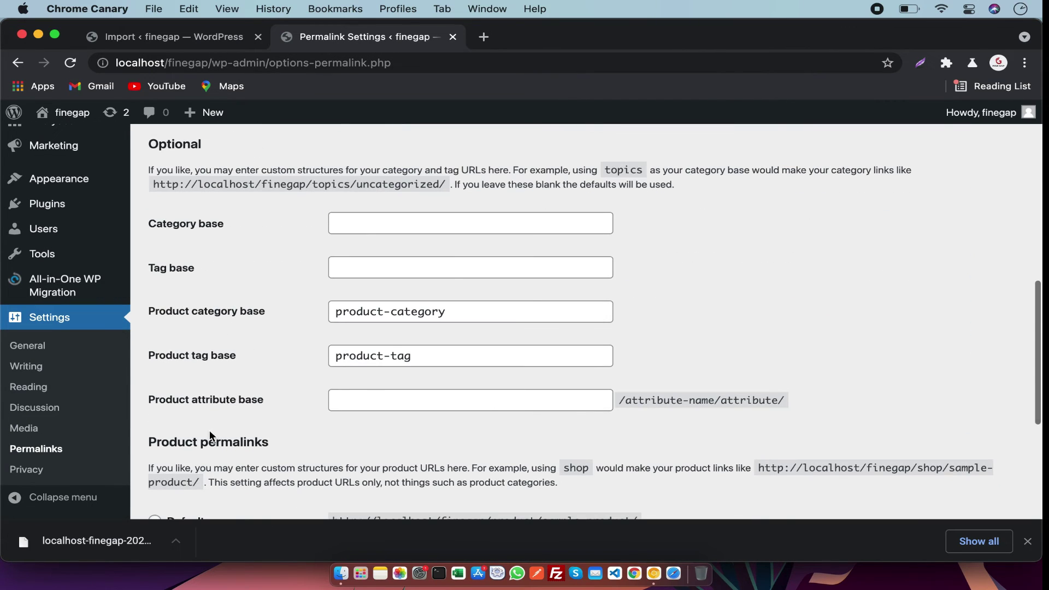
pyautogui.scroll(-4, 209, 432)
pyautogui.click(191, 481)
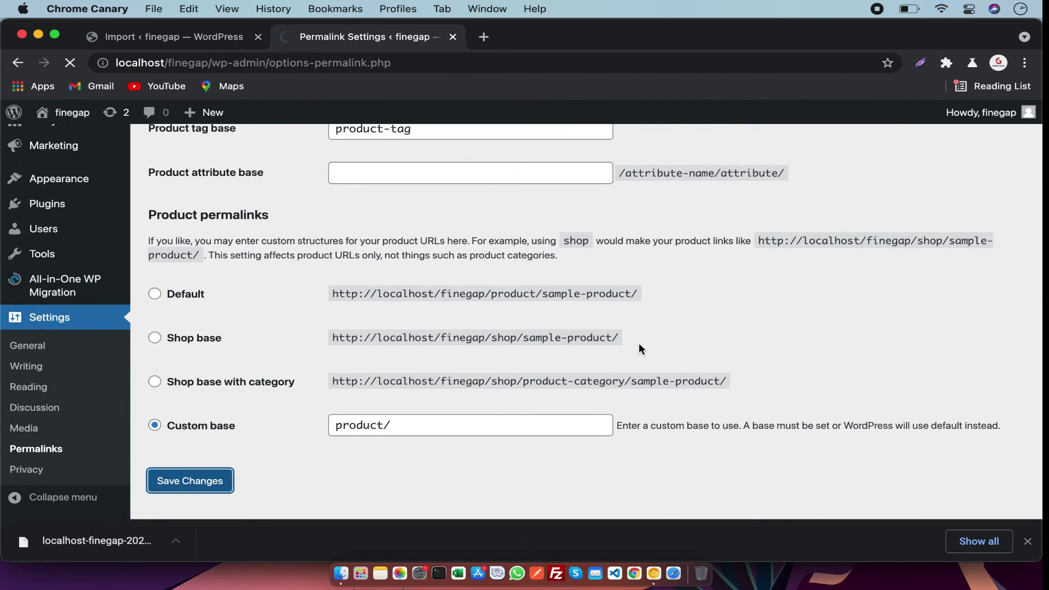